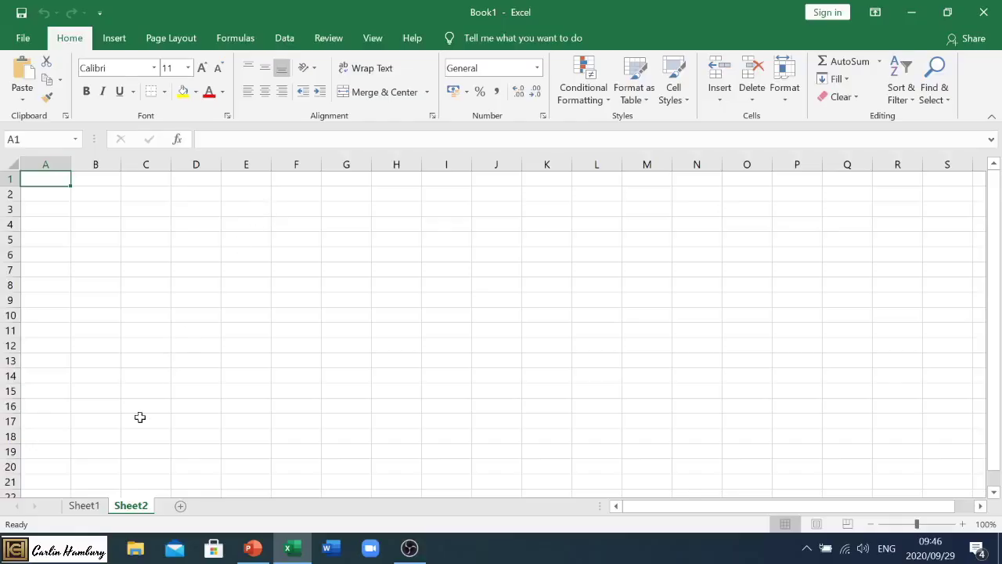
Visit Sheet1, return to Sheet2, and briefly view the File backstage before returning to the worksheet.
{"action": "left_click", "coordinate": [84, 507]}
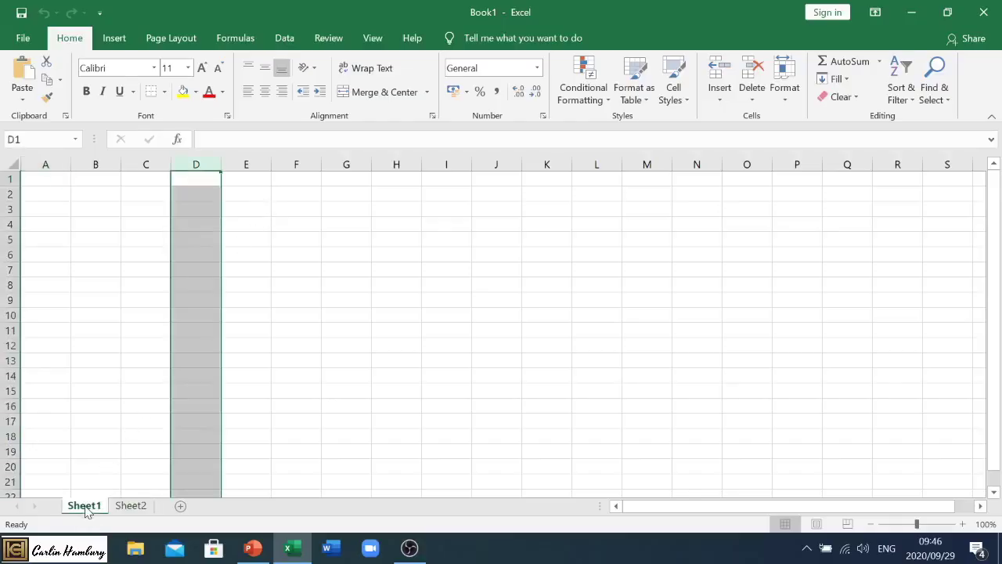
{"action": "left_click", "coordinate": [132, 507]}
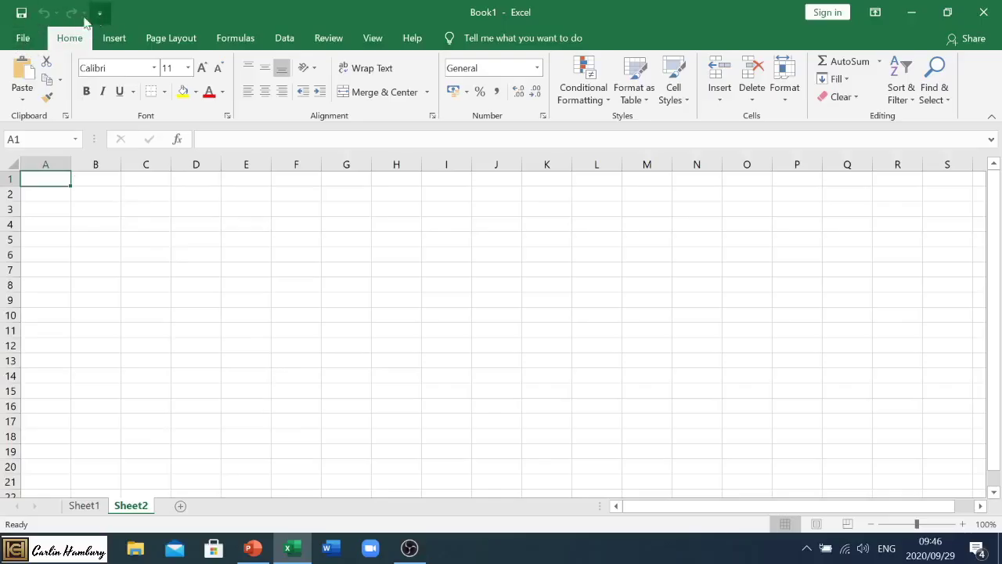
{"action": "left_click", "coordinate": [23, 40]}
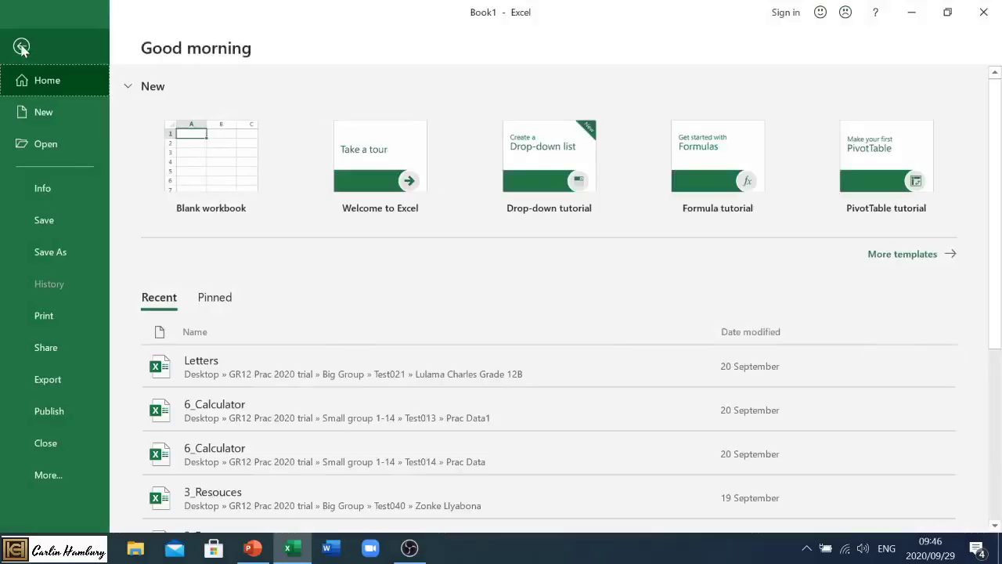
{"action": "left_click", "coordinate": [22, 47]}
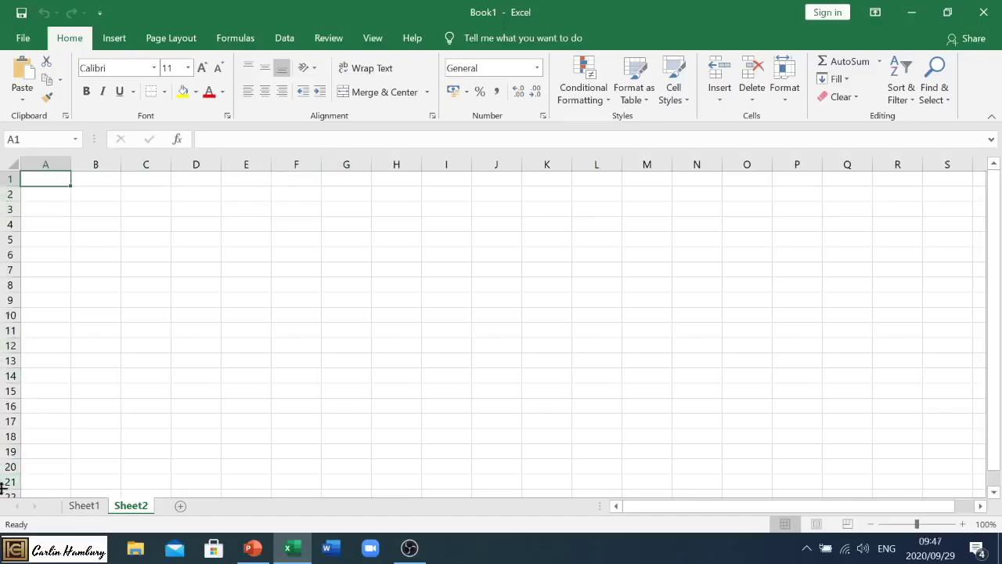
Select row 1, column A, then cell C3, and zoom Sheet2 to 120%.
{"action": "left_click", "coordinate": [5, 178]}
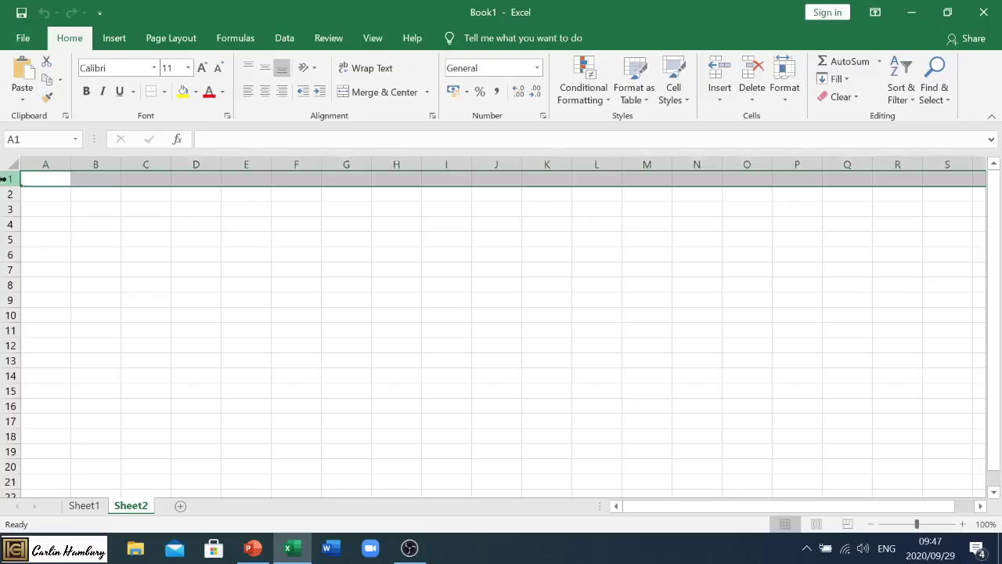
{"action": "left_click", "coordinate": [45, 162]}
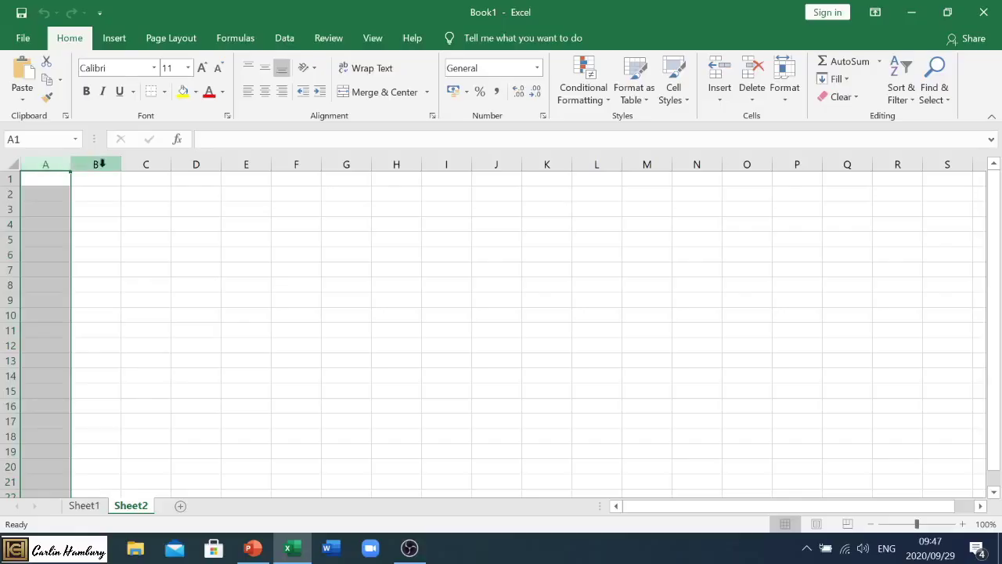
{"action": "left_click", "coordinate": [144, 211]}
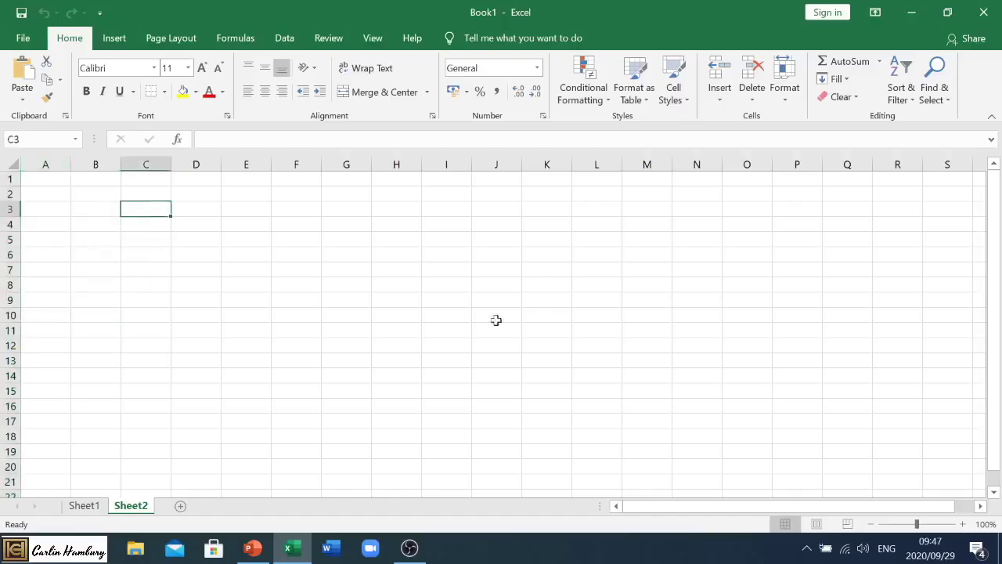
{"action": "left_click", "coordinate": [963, 524]}
{"action": "left_click", "coordinate": [962, 524]}
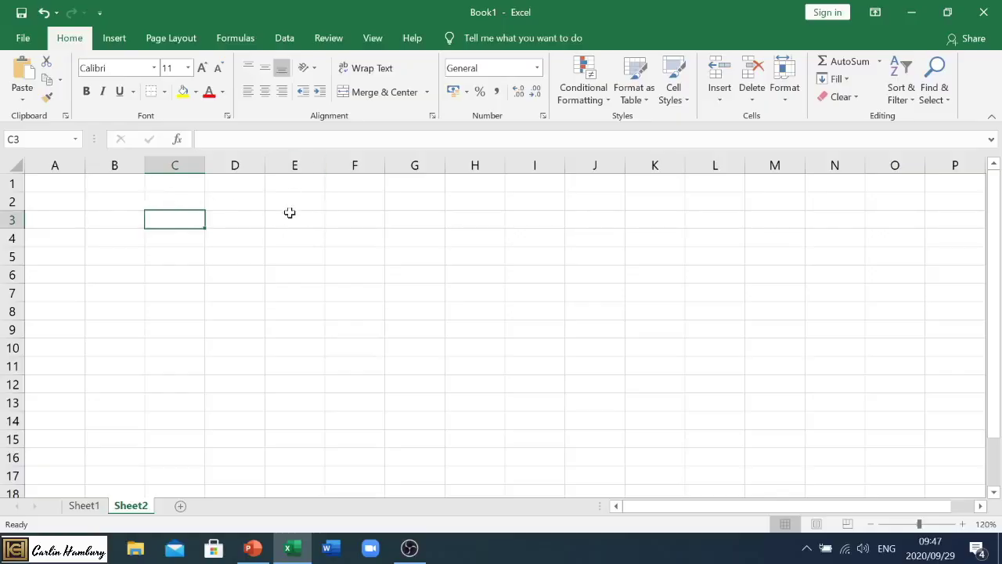
{"action": "left_click", "coordinate": [289, 259]}
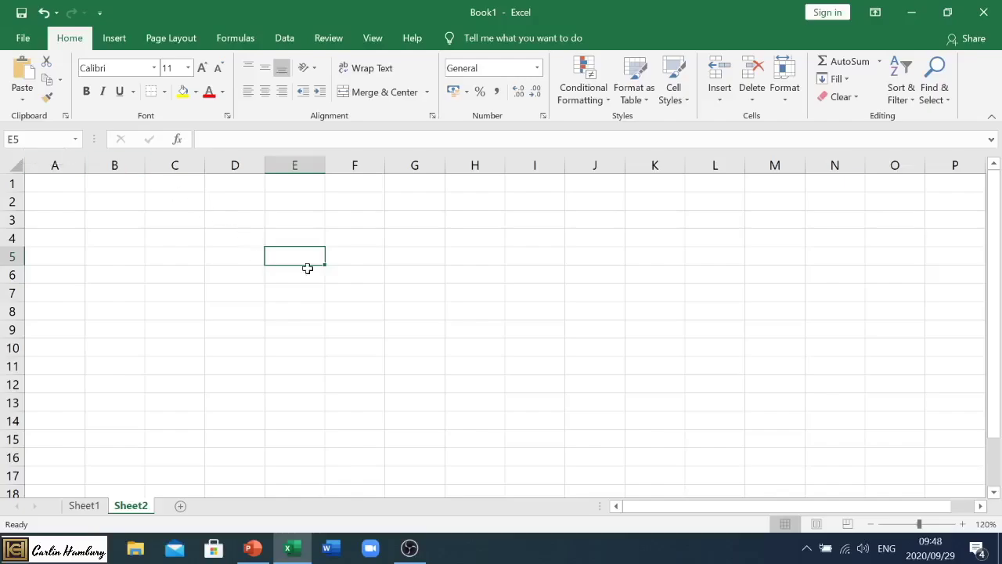
{"action": "left_click", "coordinate": [383, 310]}
{"action": "left_click", "coordinate": [269, 348]}
{"action": "left_click", "coordinate": [395, 273]}
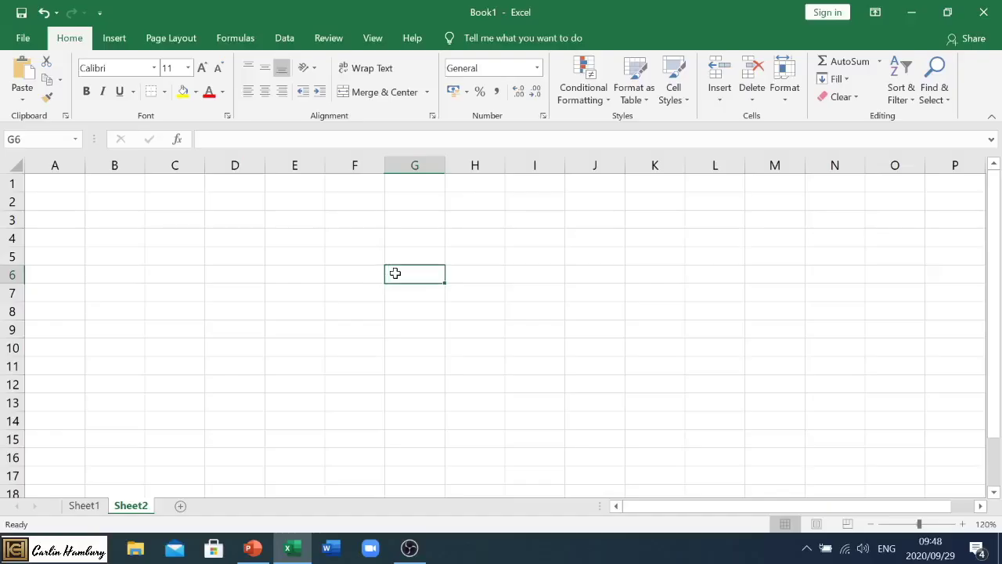
{"action": "left_click", "coordinate": [456, 362]}
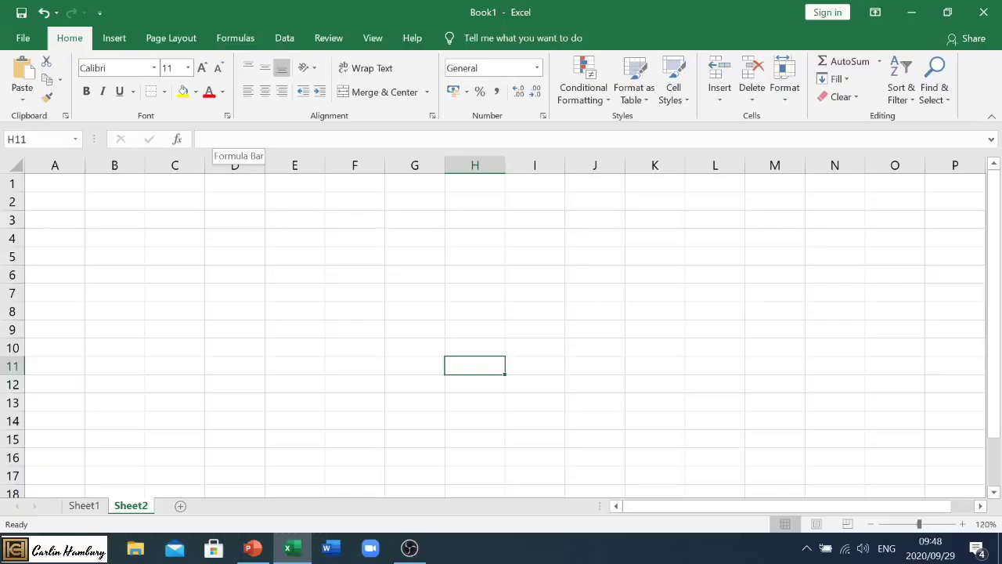
{"action": "left_click", "coordinate": [235, 138]}
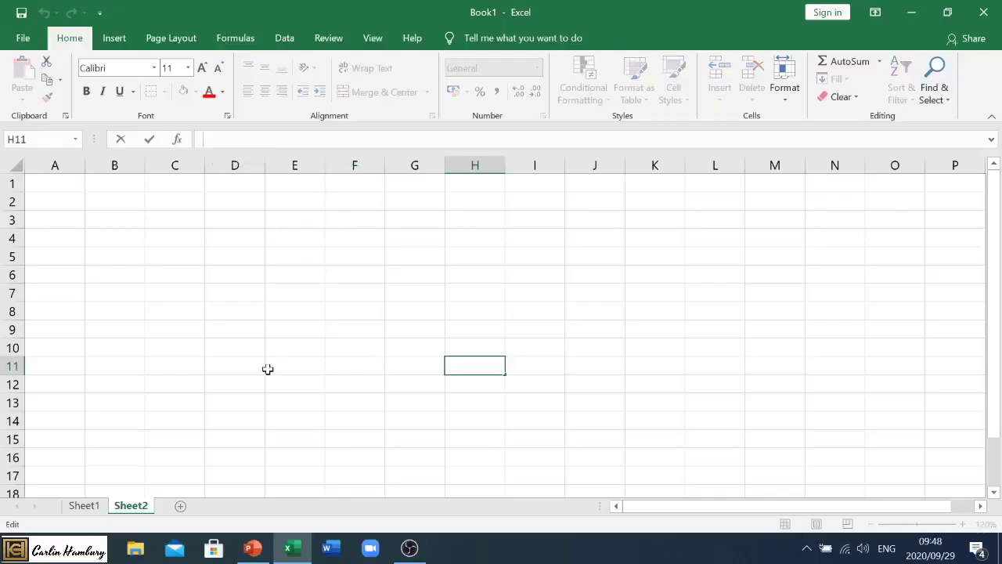
{"action": "left_click", "coordinate": [252, 395]}
{"action": "left_click", "coordinate": [137, 290]}
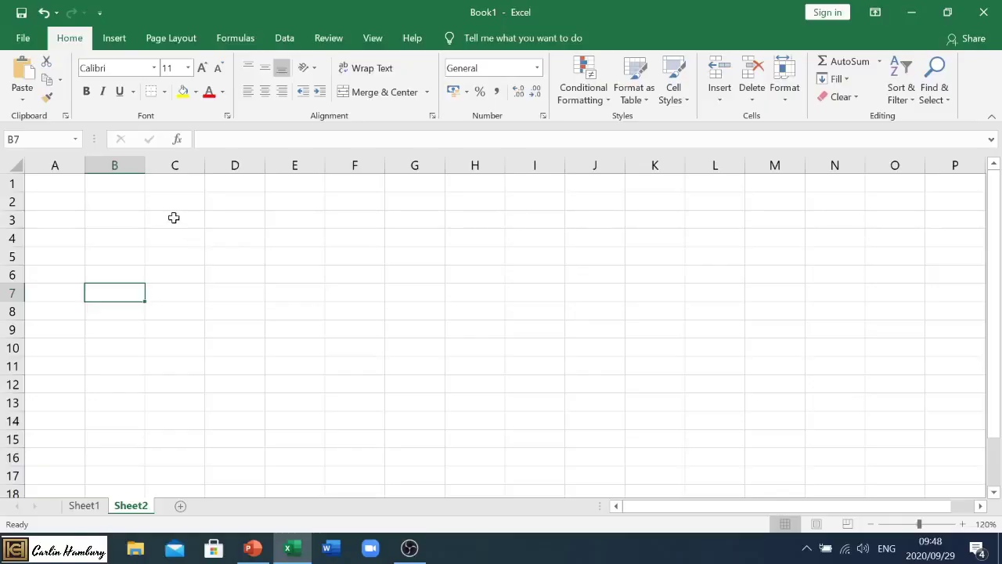
{"action": "left_click_drag", "start_coordinate": [173, 217], "coordinate": [230, 230]}
{"action": "left_click_drag", "start_coordinate": [155, 214], "coordinate": [232, 302]}
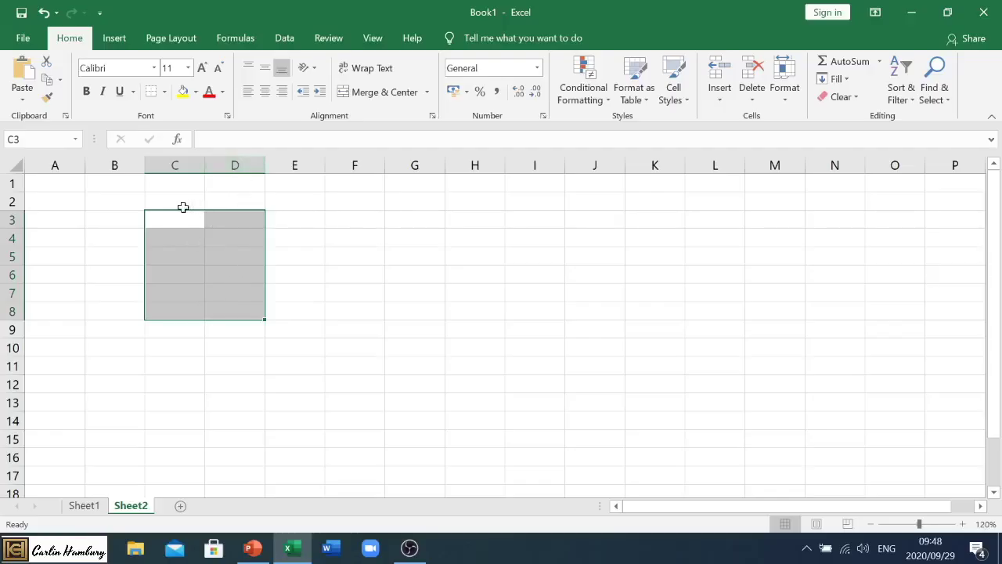
{"action": "left_click", "coordinate": [341, 253]}
{"action": "left_click", "coordinate": [252, 238]}
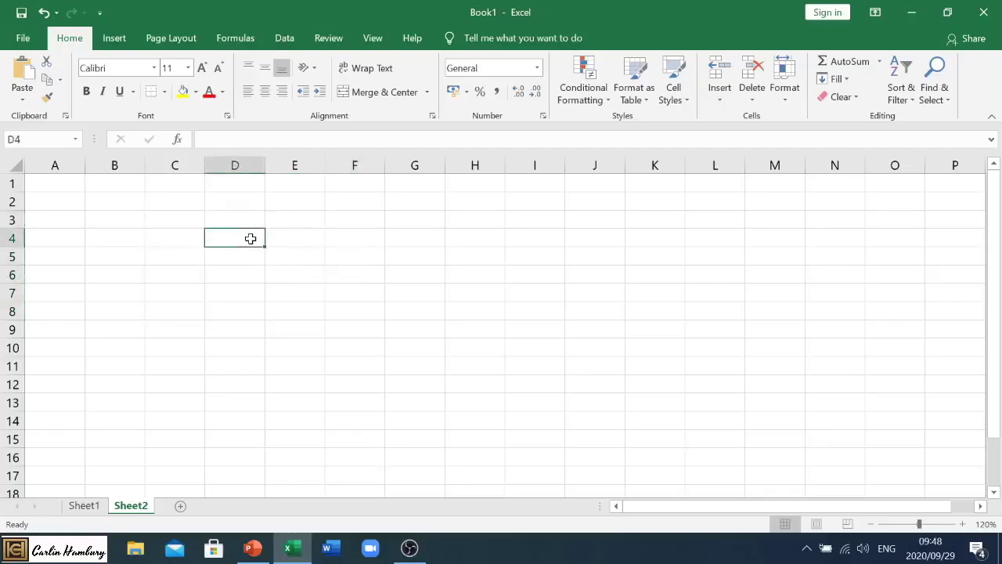
{"action": "left_click", "coordinate": [178, 258]}
{"action": "left_click", "coordinate": [292, 259]}
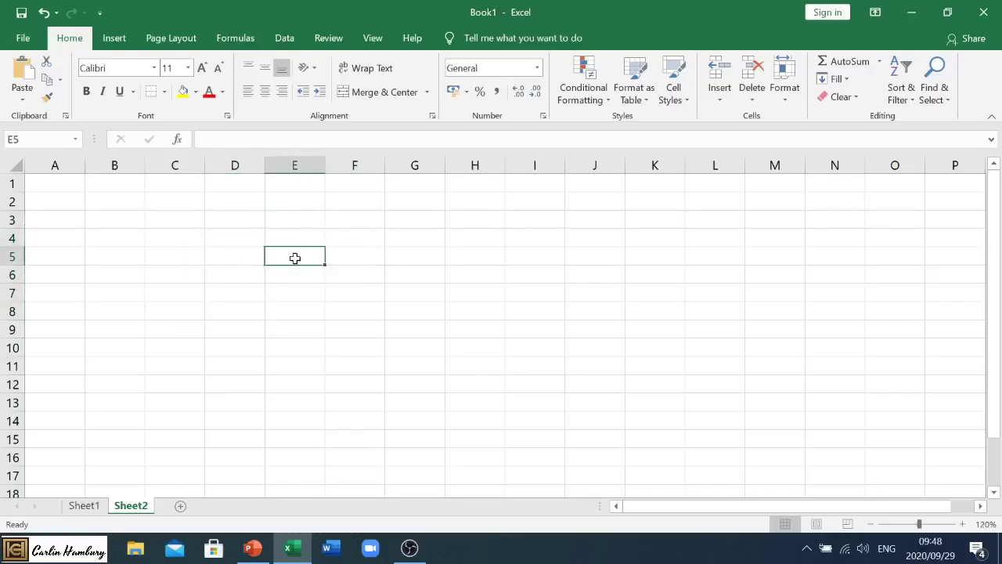
{"action": "left_click", "coordinate": [174, 223]}
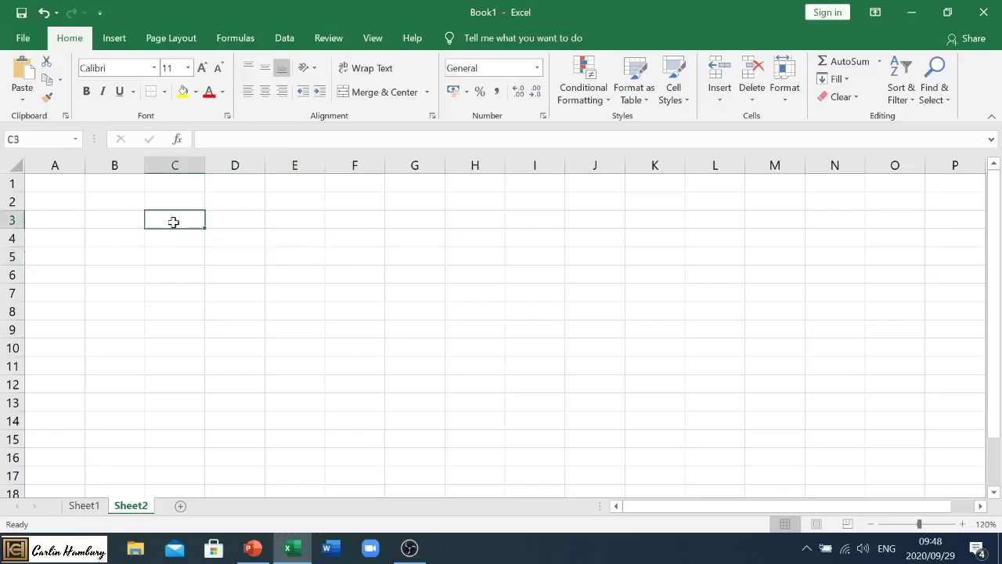
{"action": "left_click", "coordinate": [223, 218]}
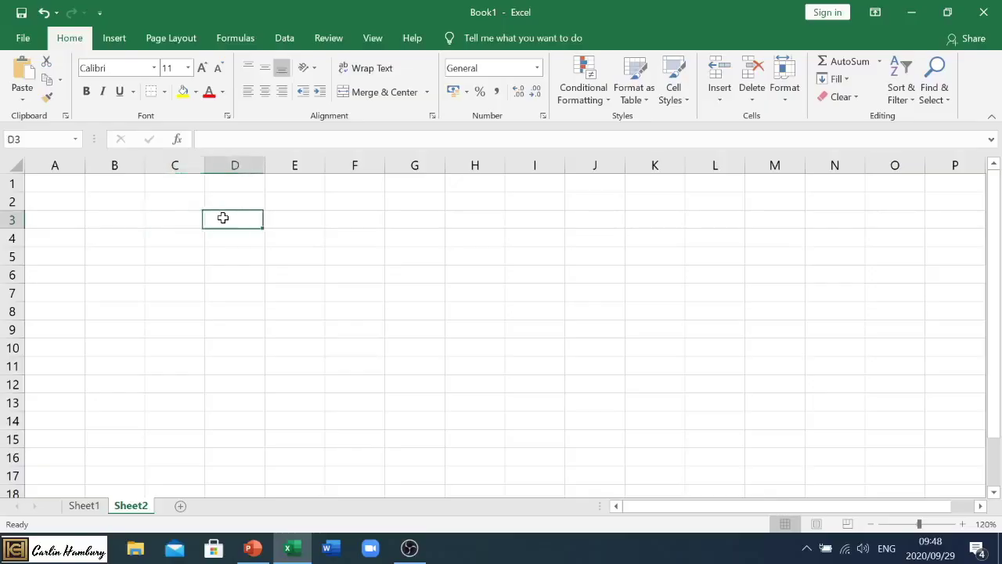
{"action": "left_click", "coordinate": [227, 247]}
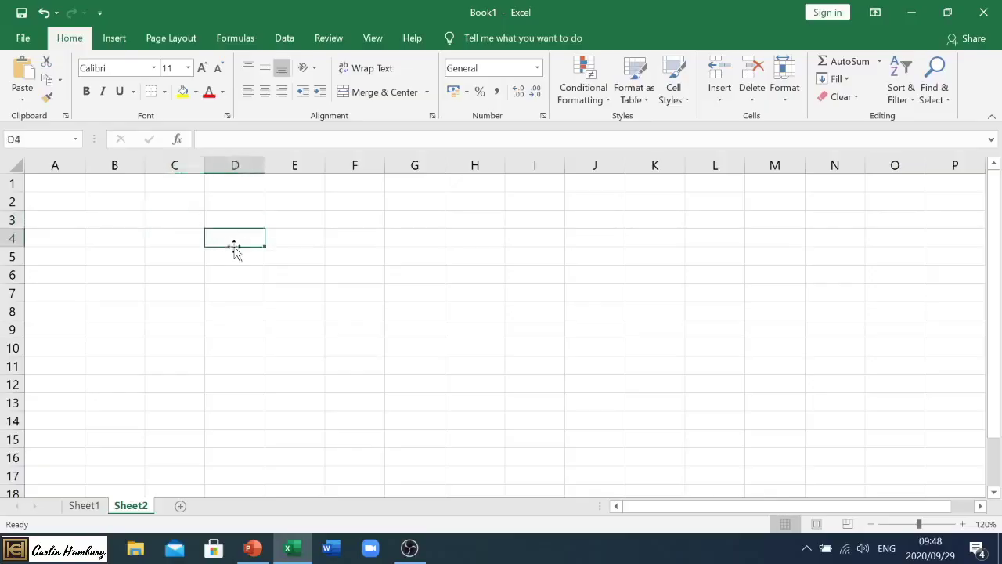
{"action": "left_click_drag", "start_coordinate": [246, 239], "coordinate": [287, 240]}
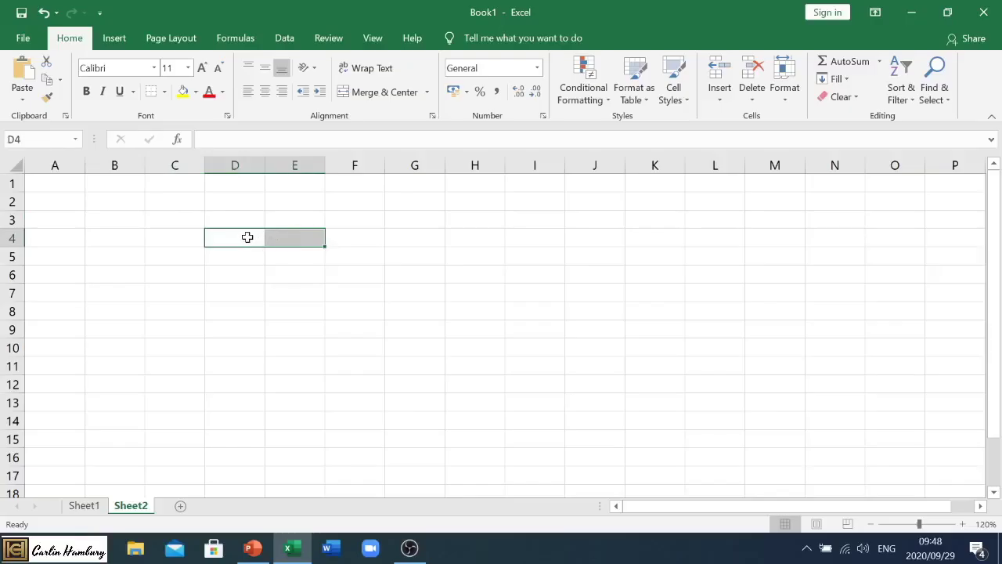
{"action": "left_click", "coordinate": [374, 268]}
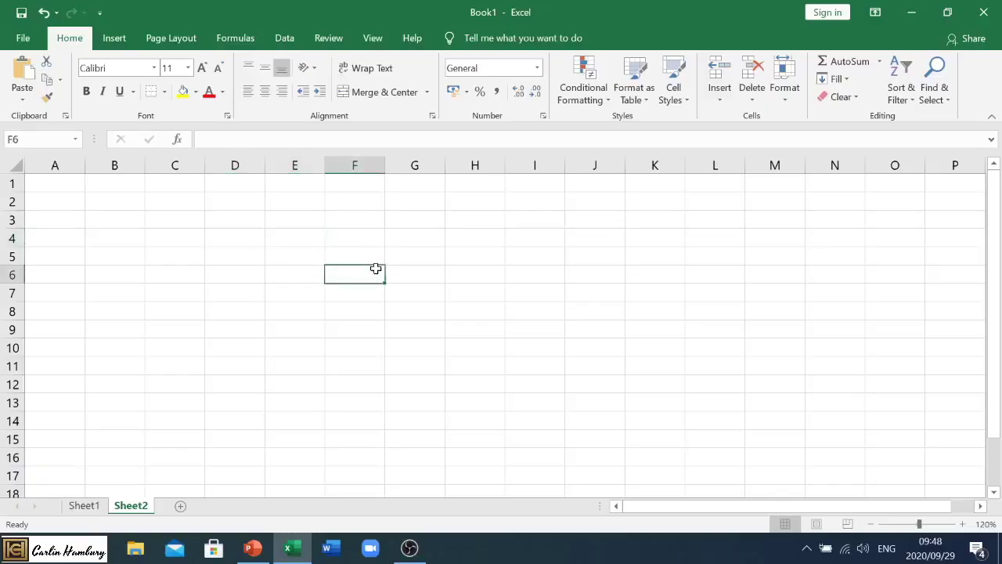
{"action": "left_click", "coordinate": [291, 233]}
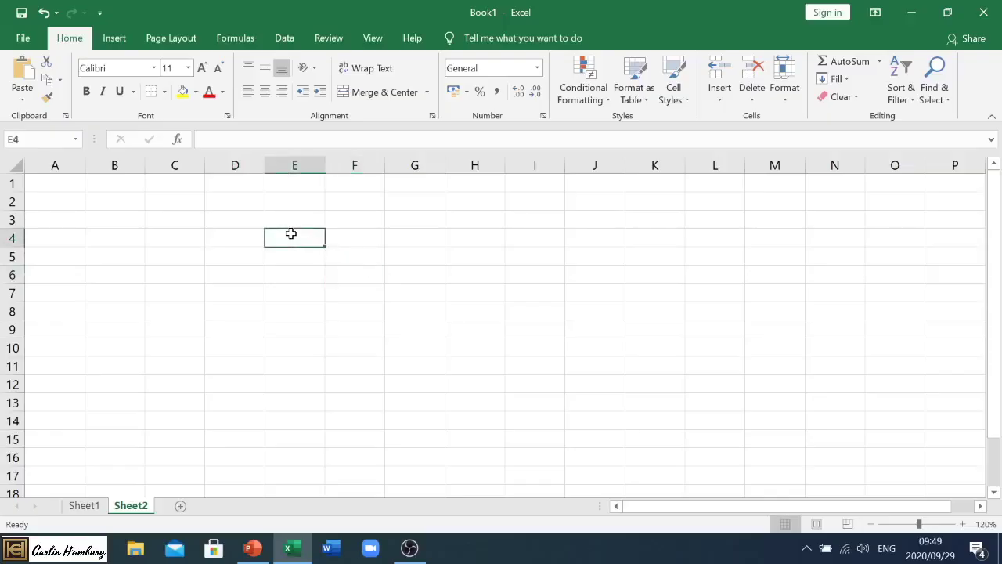
{"action": "left_click_drag", "start_coordinate": [290, 234], "coordinate": [389, 311]}
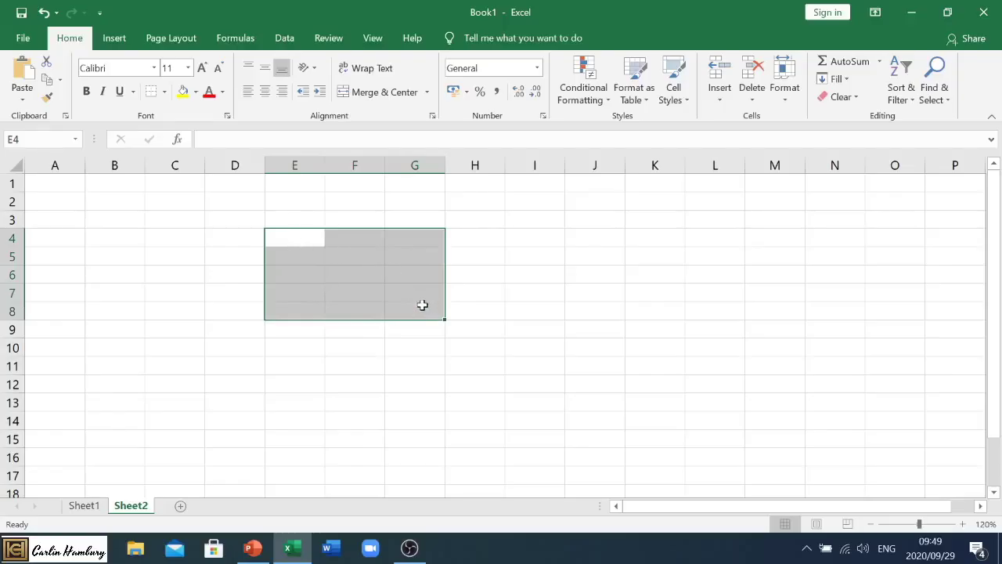
{"action": "left_click", "coordinate": [213, 251]}
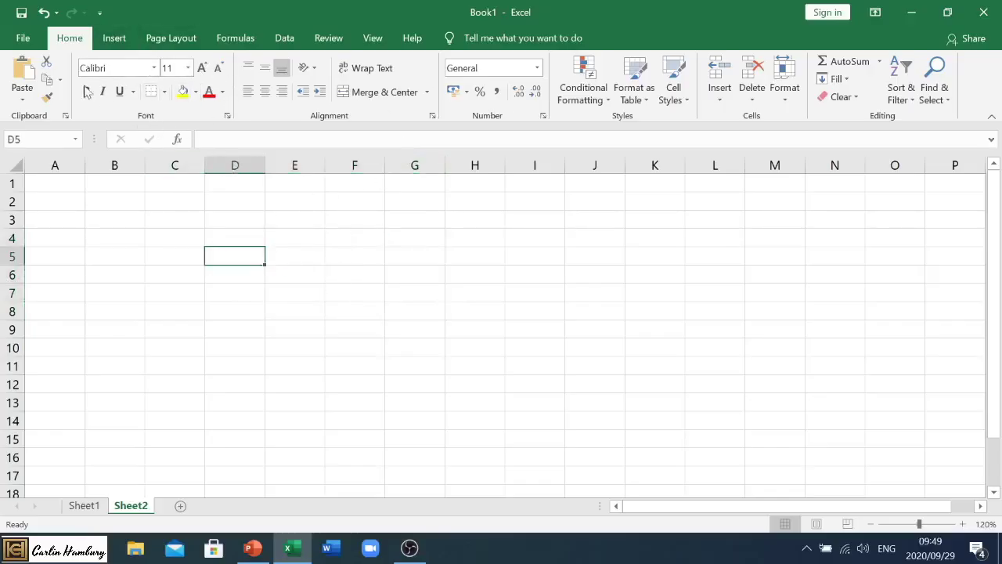
{"action": "left_click", "coordinate": [237, 232]}
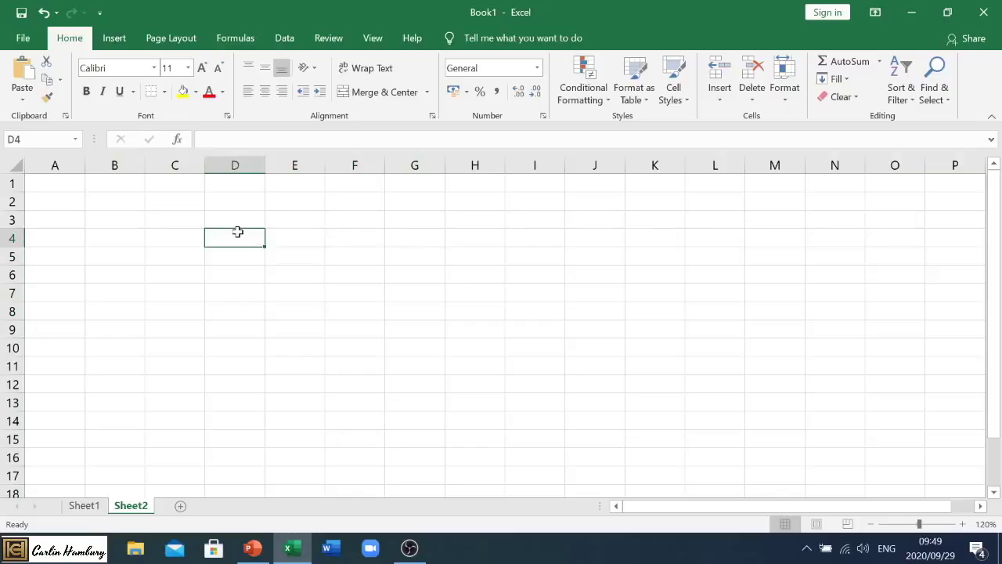
Enter a first name in D4 and format it bold italic with a yellow fill.
{"action": "type", "text": "Johnny"}
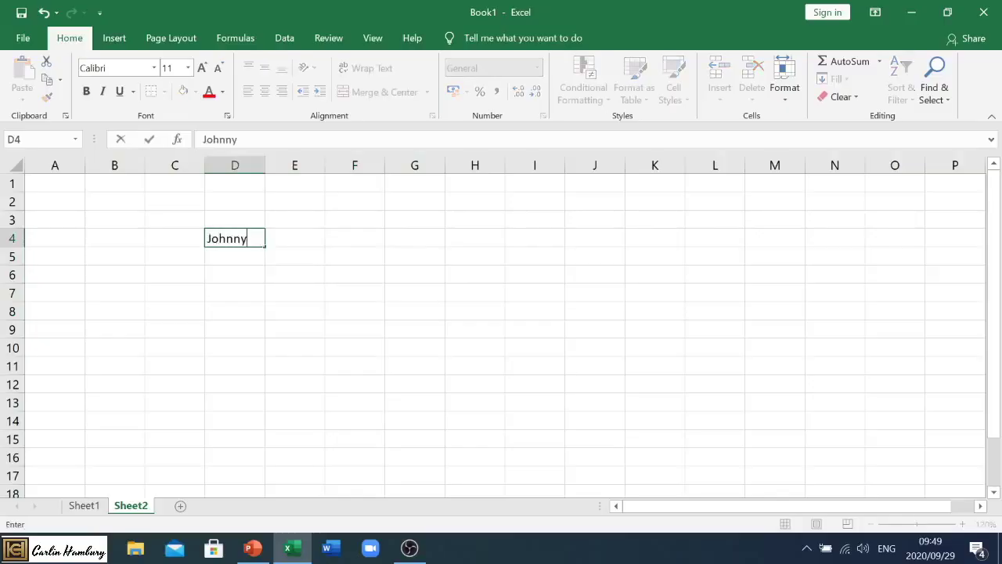
{"action": "left_click", "coordinate": [305, 220]}
{"action": "left_click", "coordinate": [257, 234]}
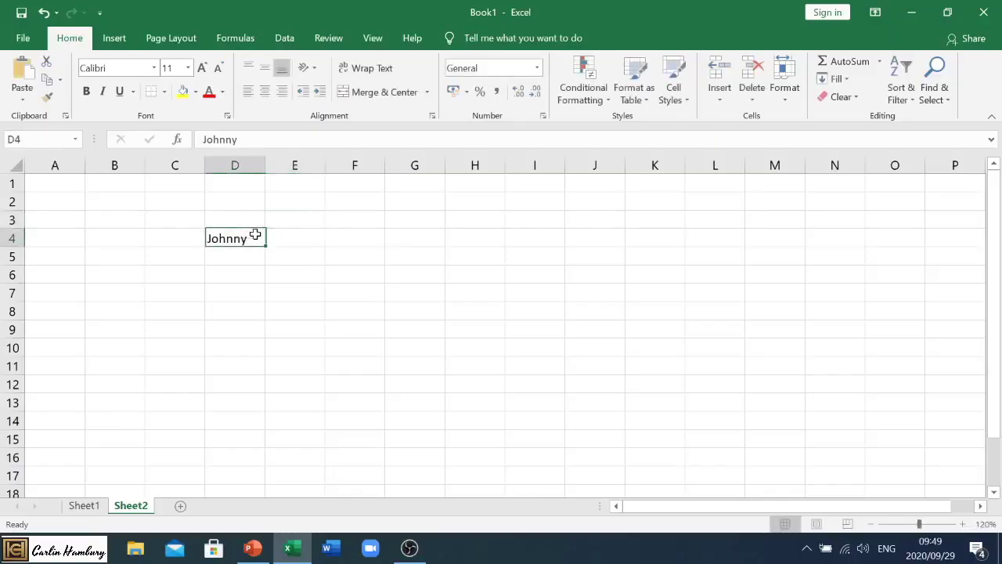
{"action": "left_click", "coordinate": [89, 92]}
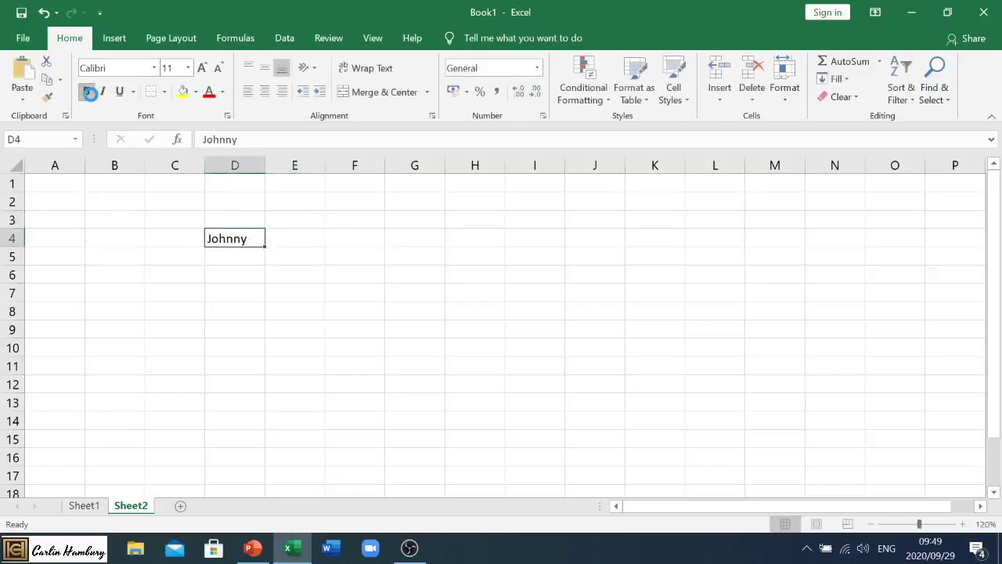
{"action": "left_click", "coordinate": [105, 91]}
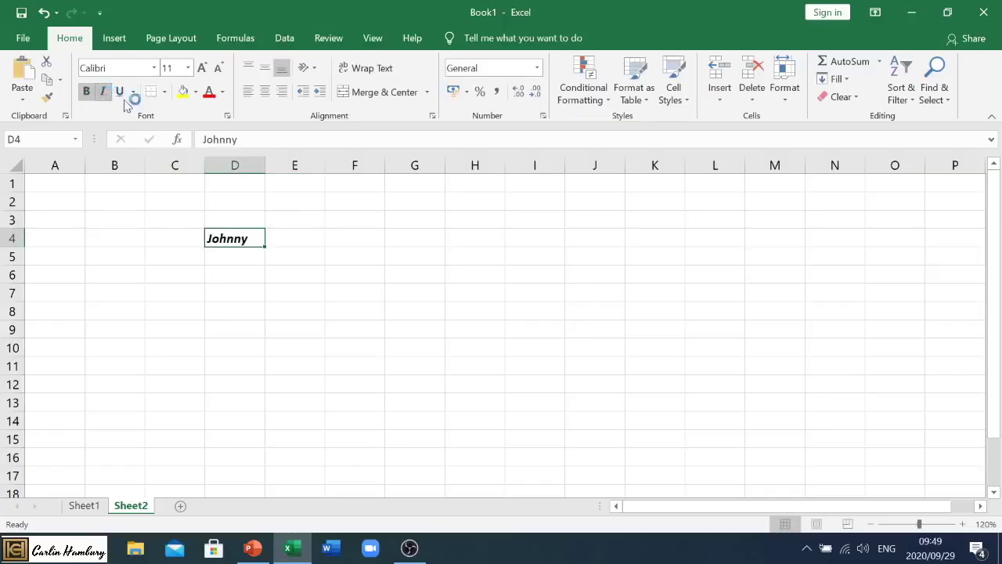
{"action": "left_click", "coordinate": [182, 92]}
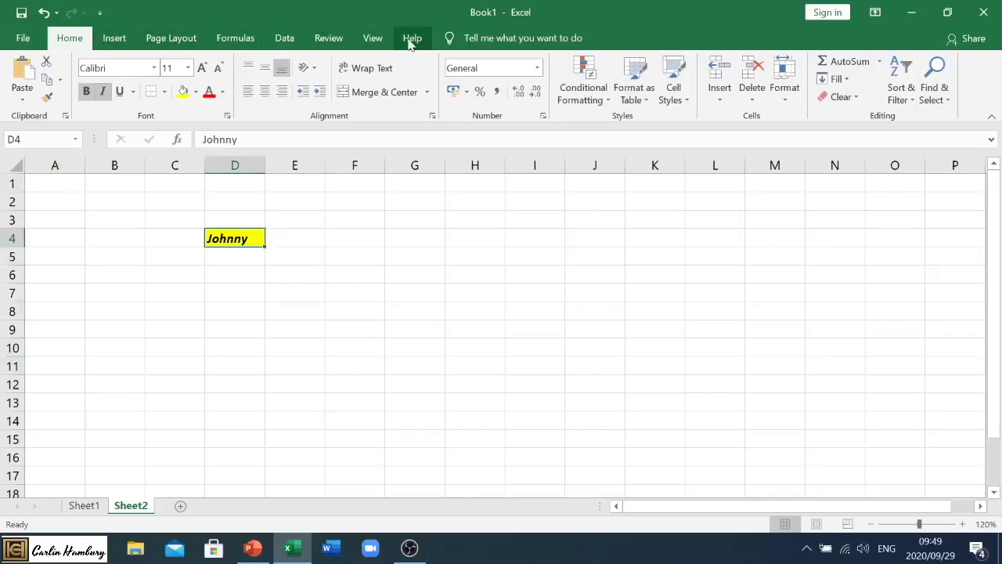
{"action": "left_click", "coordinate": [87, 508]}
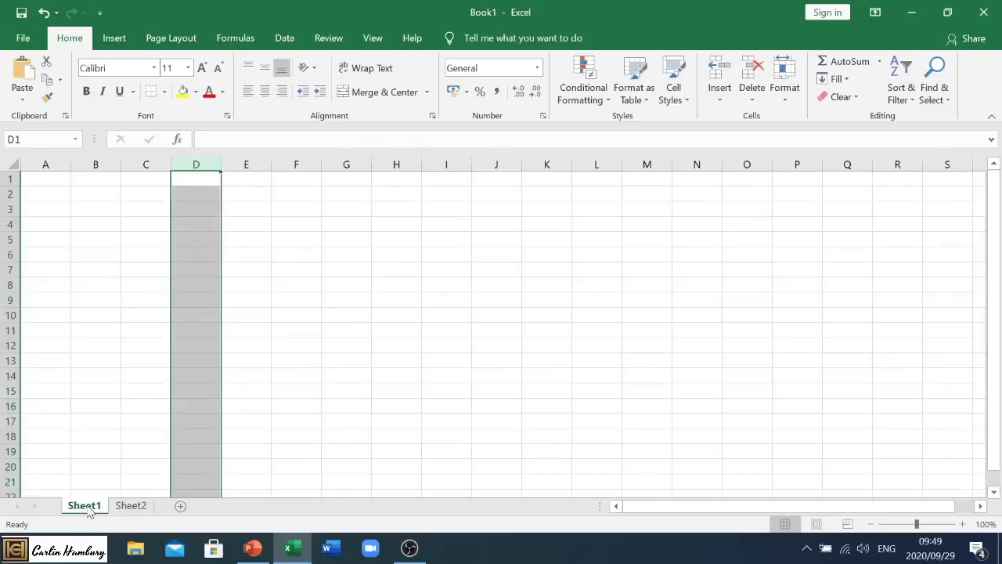
{"action": "left_click", "coordinate": [133, 508]}
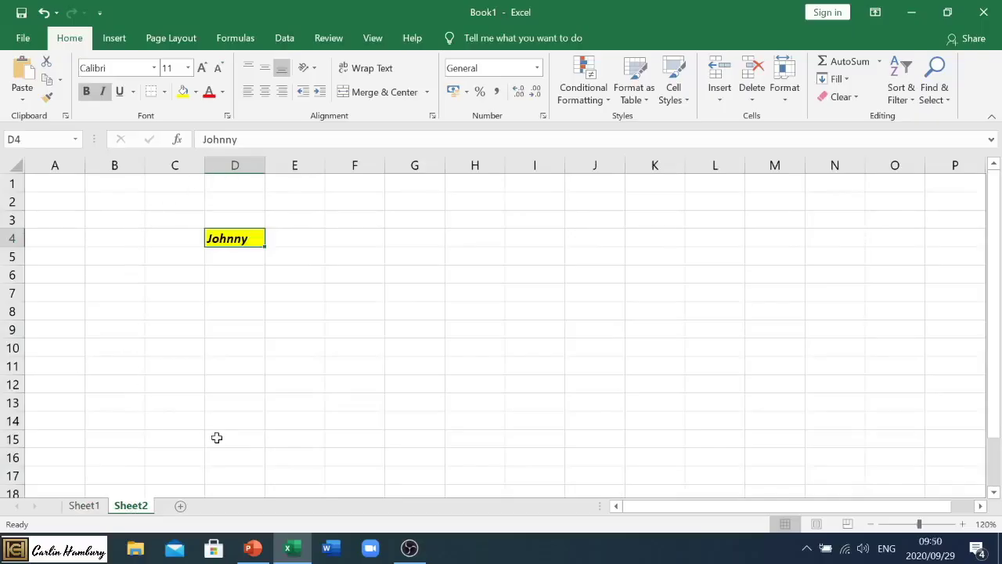
{"action": "left_click", "coordinate": [23, 38]}
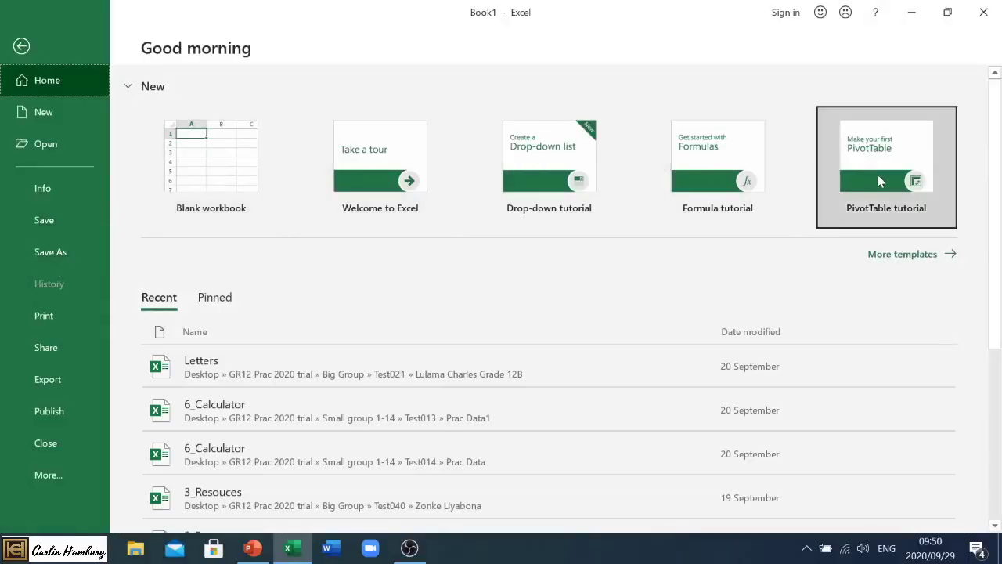
{"action": "left_click", "coordinate": [26, 45]}
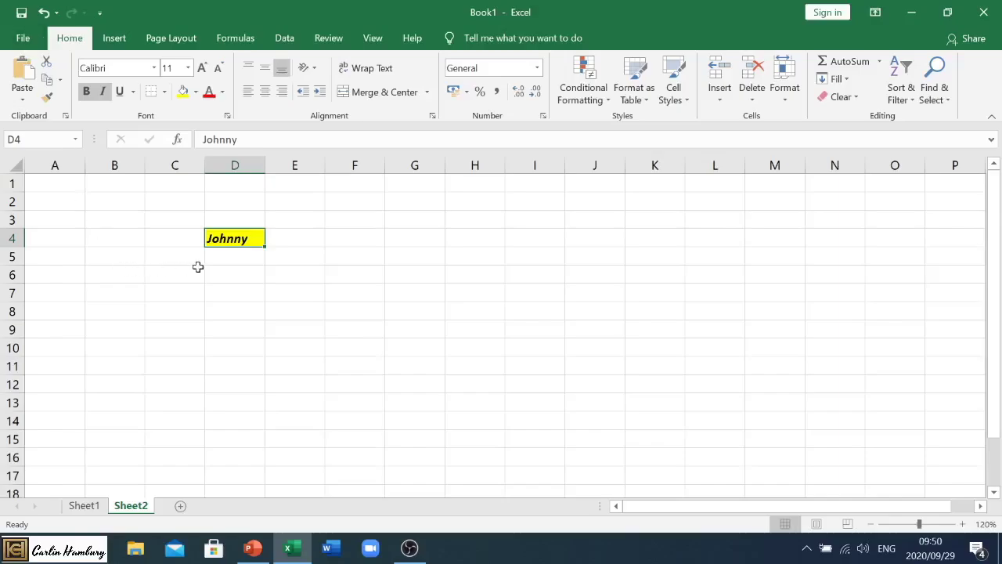